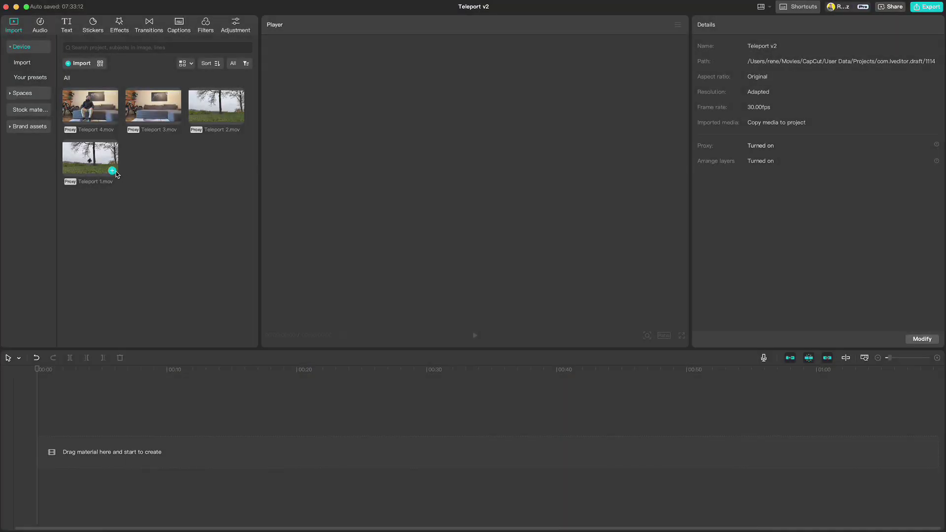
Add Teleport 1.mov through Teleport 4.mov in order to the timeline, totalling 36 seconds.
{"action": "left_click", "coordinate": [113, 170]}
{"action": "left_click", "coordinate": [878, 358]}
{"action": "left_click", "coordinate": [307, 386]}
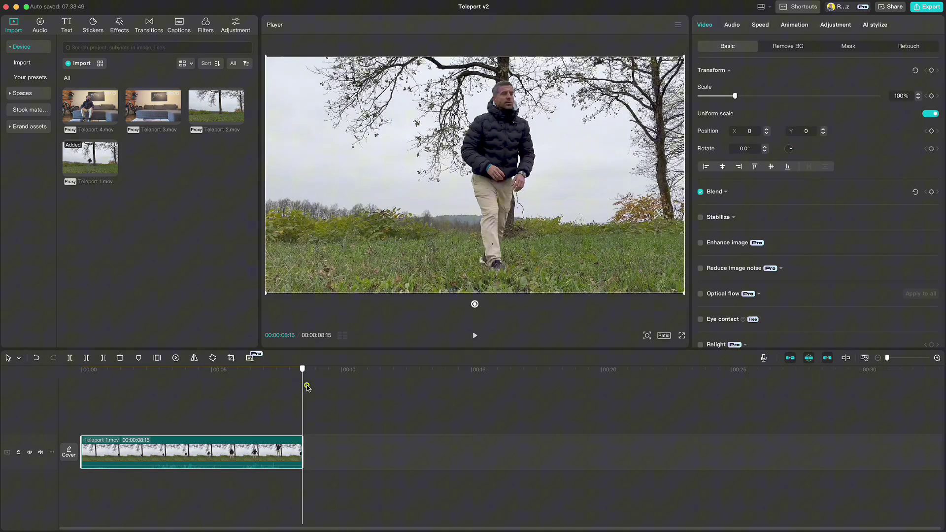
{"action": "left_click", "coordinate": [239, 120]}
{"action": "left_click", "coordinate": [174, 119]}
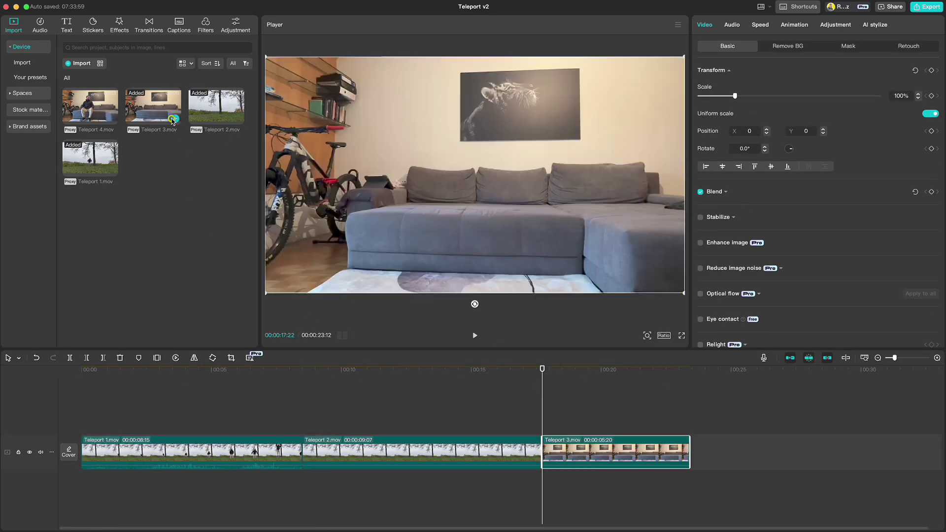
{"action": "left_click", "coordinate": [114, 121]}
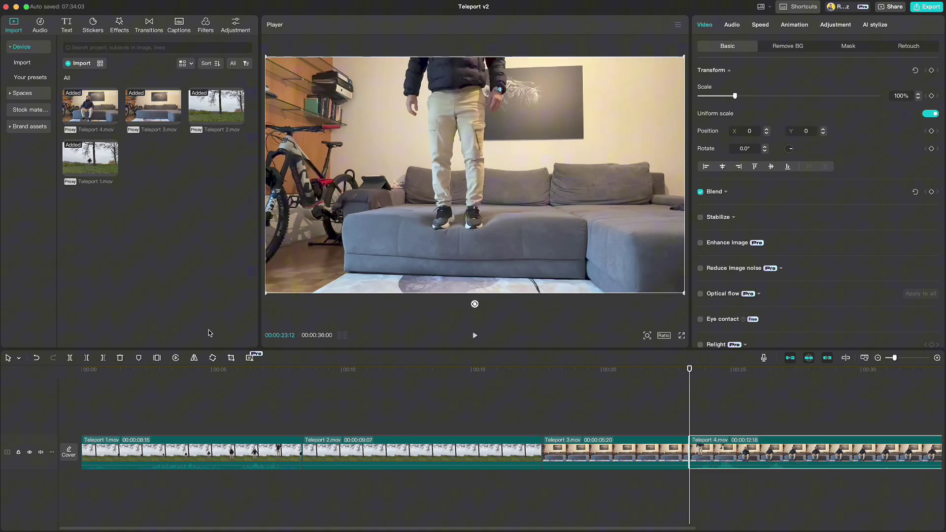
{"action": "left_click", "coordinate": [228, 405]}
Trim the tails of Teleport 1 and Teleport 2 at the playhead.
{"action": "left_click_drag", "start_coordinate": [232, 390], "coordinate": [261, 377]}
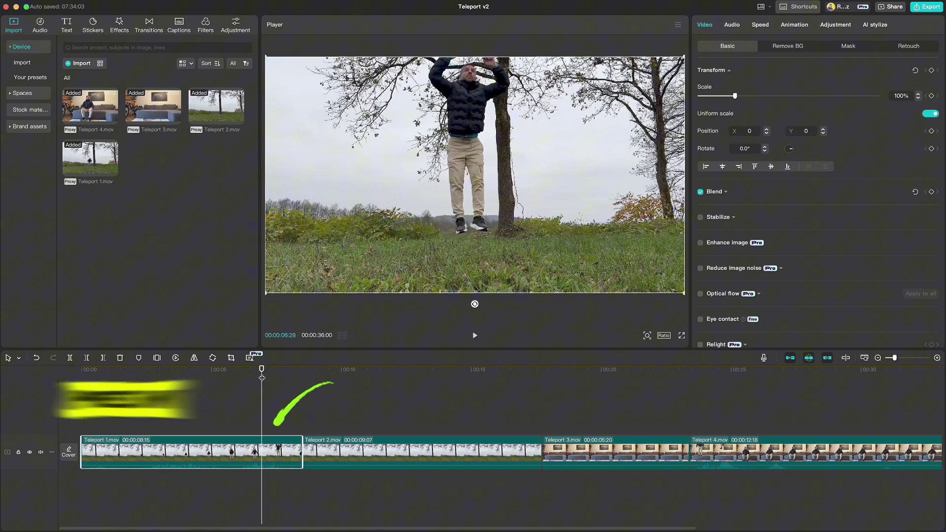
{"action": "key", "text": "w"}
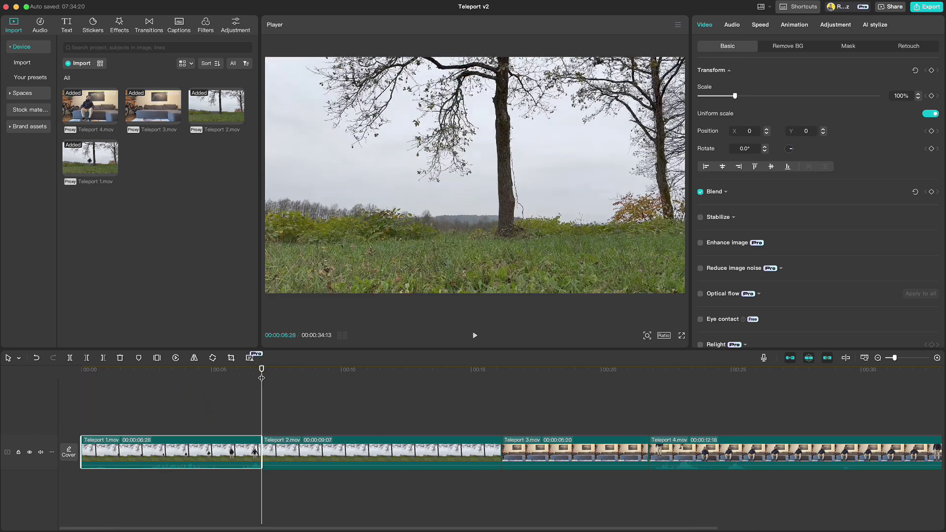
{"action": "left_click_drag", "start_coordinate": [261, 370], "coordinate": [268, 371]}
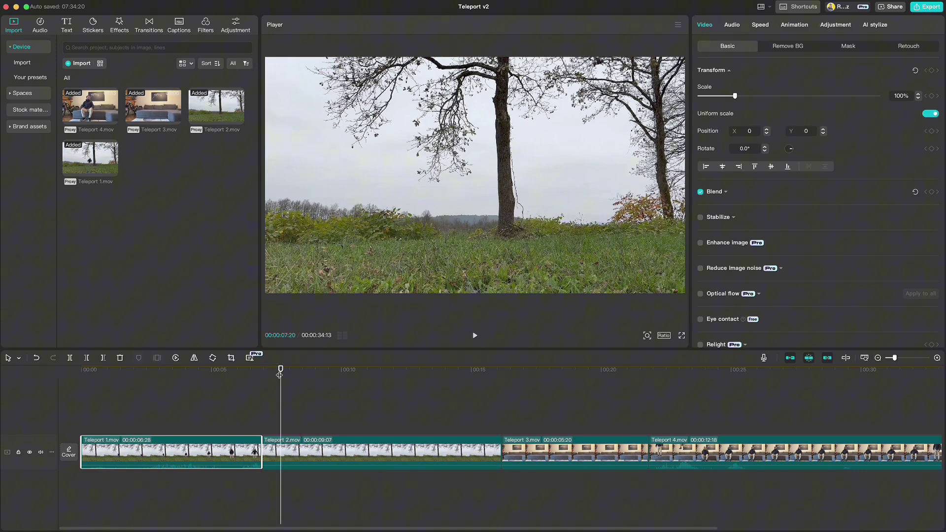
{"action": "left_click", "coordinate": [309, 446]}
{"action": "key", "text": "w"}
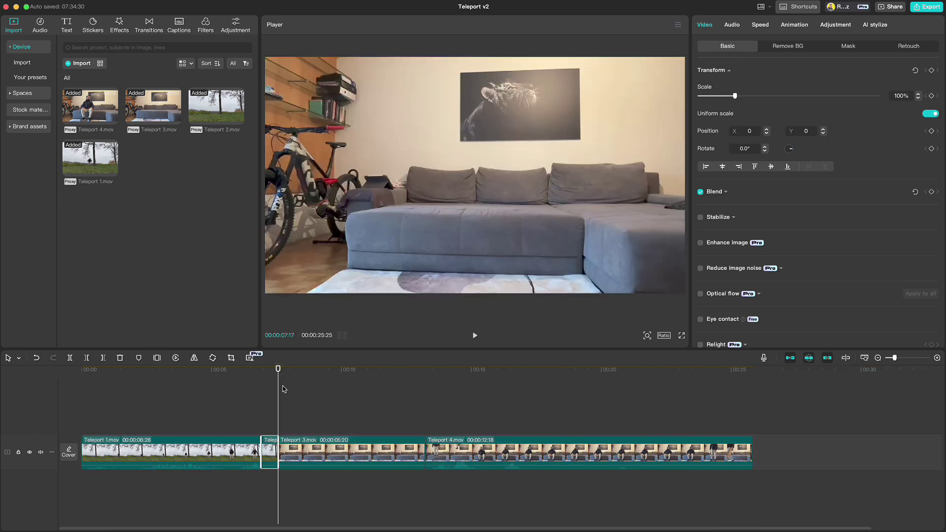
Trim Teleport 3's tail and cut Teleport 4's start before the jump, making the sequence 19:24.
{"action": "left_click", "coordinate": [335, 452]}
{"action": "key", "text": "w"}
{"action": "left_click", "coordinate": [325, 444]}
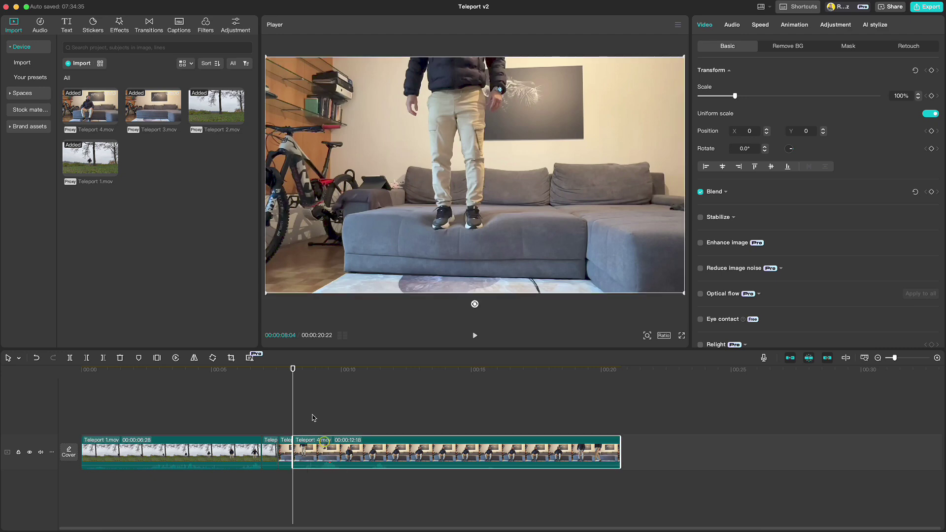
{"action": "left_click_drag", "start_coordinate": [294, 372], "coordinate": [317, 378]}
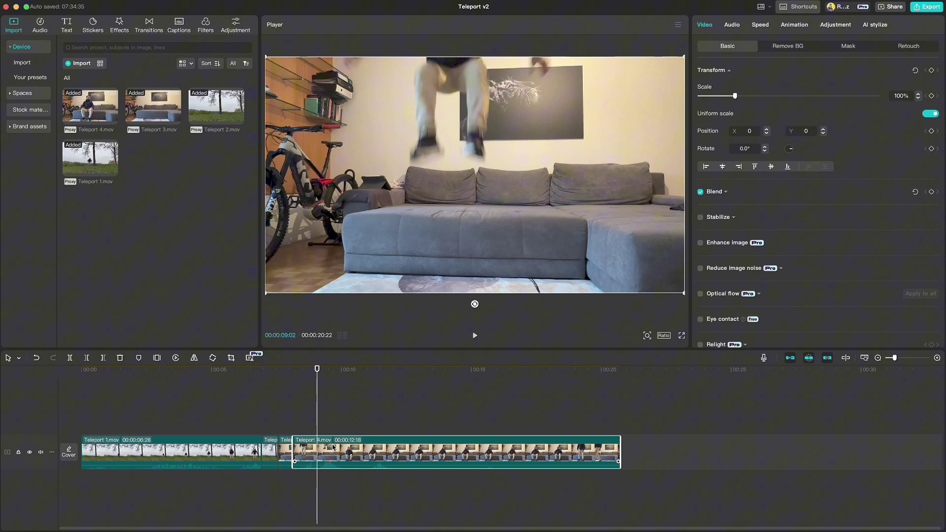
{"action": "key", "text": "q"}
{"action": "left_click", "coordinate": [264, 413]}
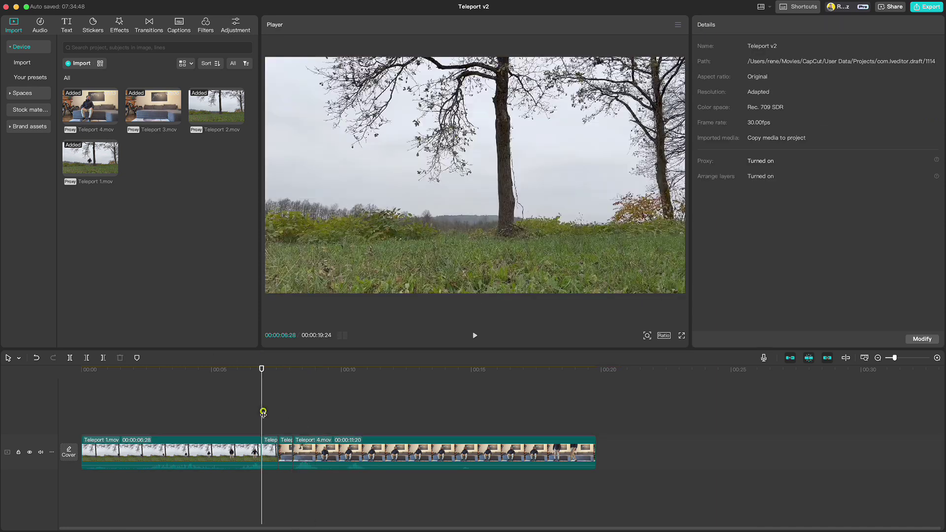
{"action": "left_click_drag", "start_coordinate": [262, 373], "coordinate": [153, 407]}
{"action": "key", "text": "space"}
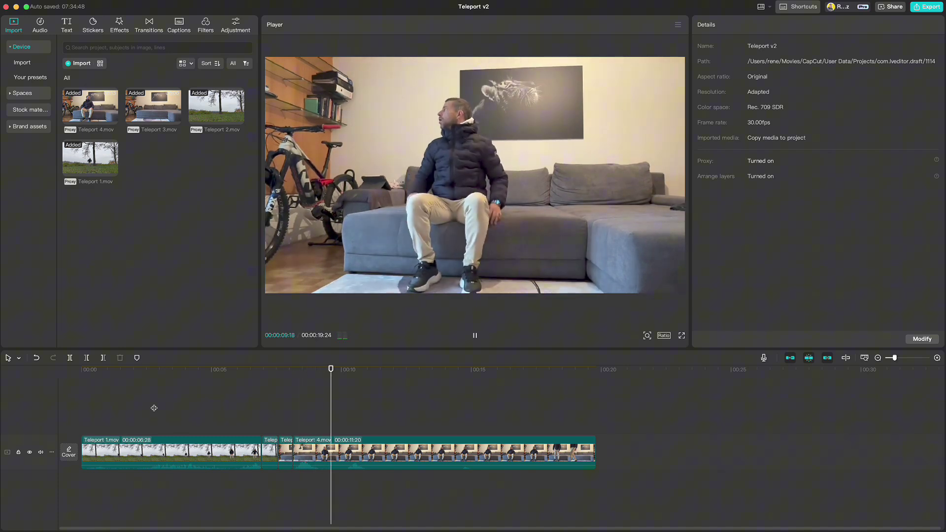
{"action": "key", "text": "space"}
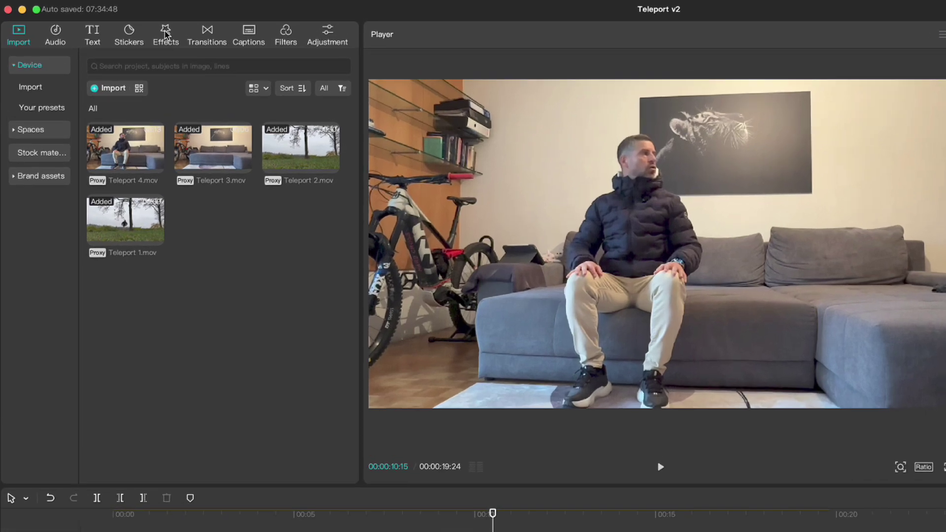
Search effects for 'teleport' and place Butterfly Dream on its own track starting near 06:21.
{"action": "left_click", "coordinate": [155, 31]}
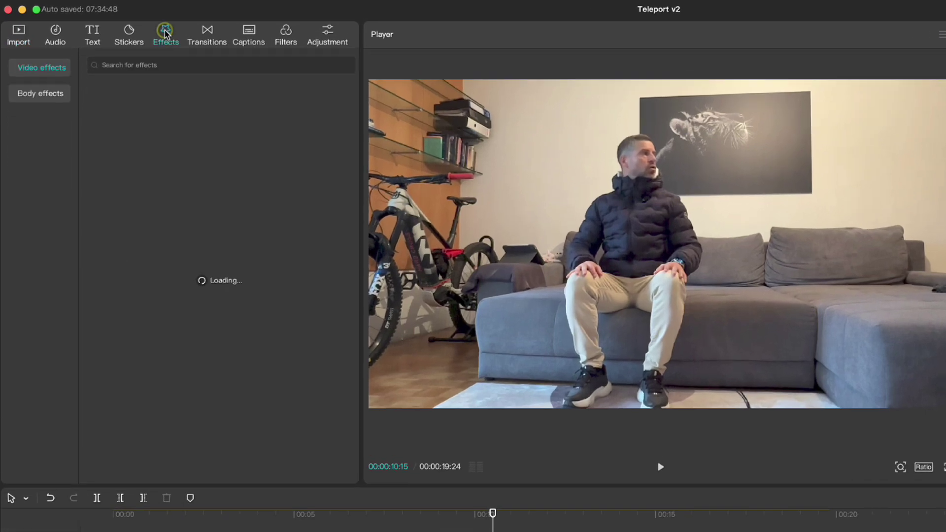
{"action": "left_click", "coordinate": [164, 67]}
{"action": "type", "text": "teleport"}
{"action": "key", "text": "Return"}
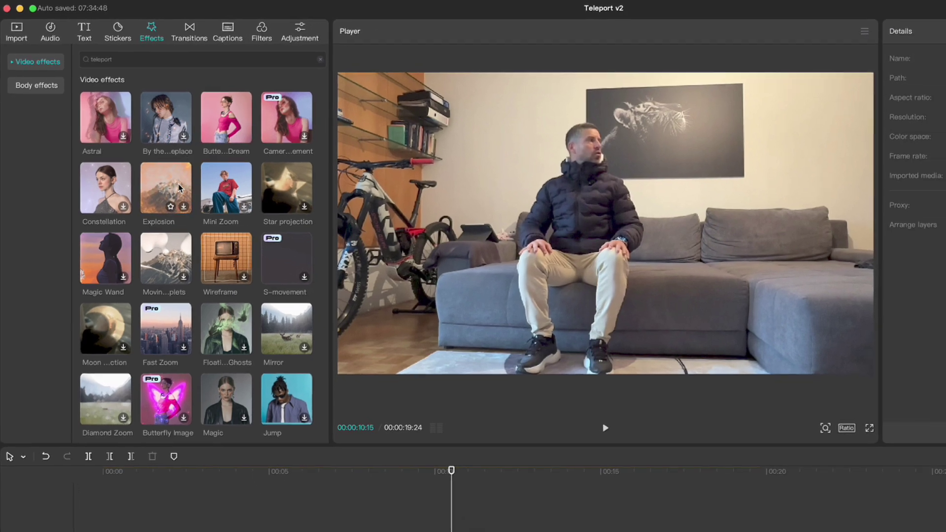
{"action": "left_click_drag", "start_coordinate": [450, 472], "coordinate": [447, 474]}
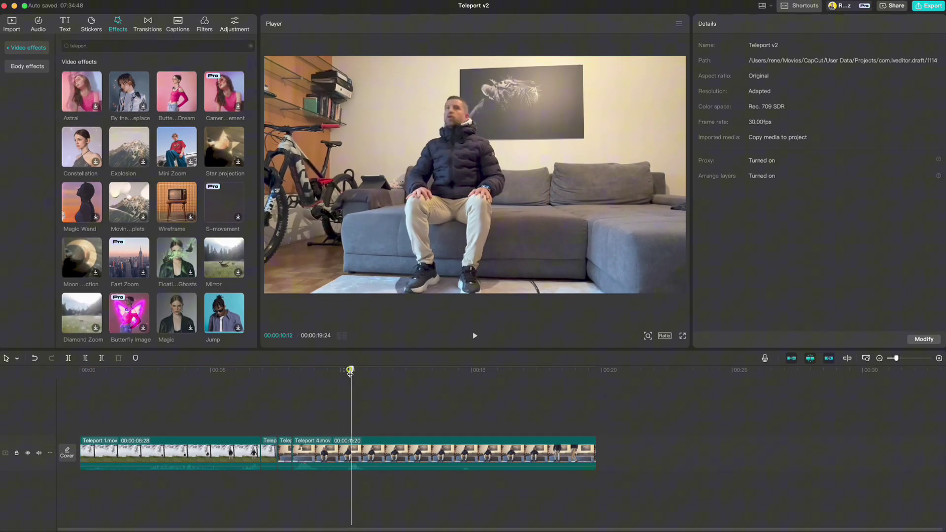
{"action": "left_click_drag", "start_coordinate": [350, 373], "coordinate": [255, 384]}
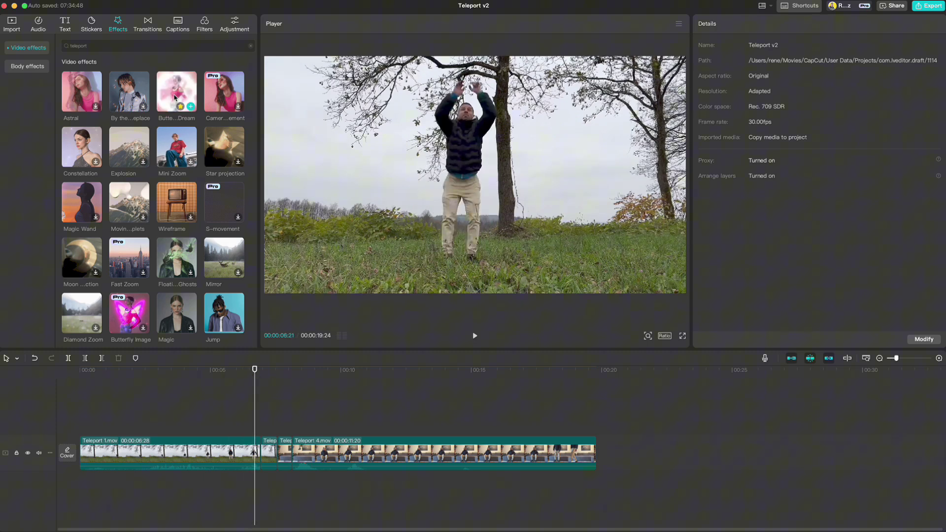
{"action": "left_click_drag", "start_coordinate": [176, 94], "coordinate": [257, 423]}
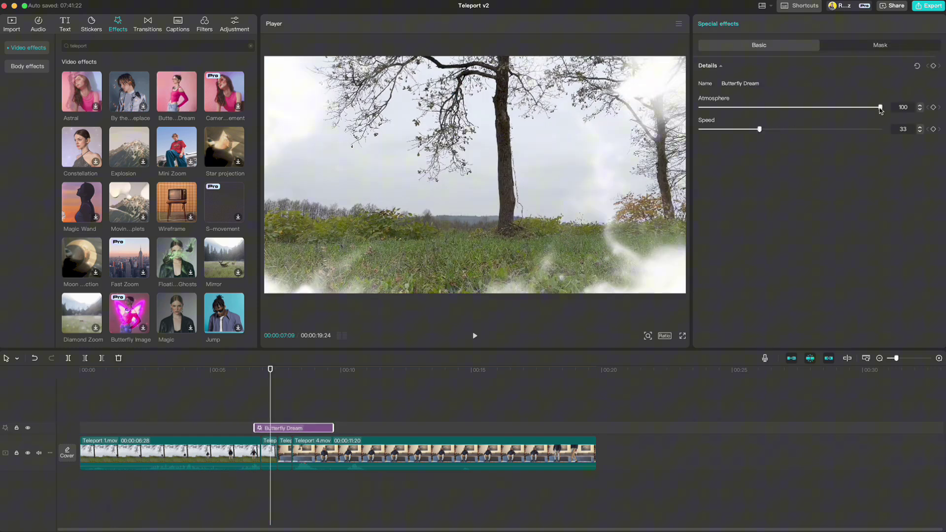
Set Butterfly Dream's Speed to 50 and end it at the start of the sofa clip.
{"action": "mouse_move", "coordinate": [881, 109]}
{"action": "left_mouse_down"}
{"action": "mouse_move", "coordinate": [803, 109]}
{"action": "mouse_move", "coordinate": [877, 112]}
{"action": "left_mouse_up"}
{"action": "left_click_drag", "start_coordinate": [762, 130], "coordinate": [792, 132]}
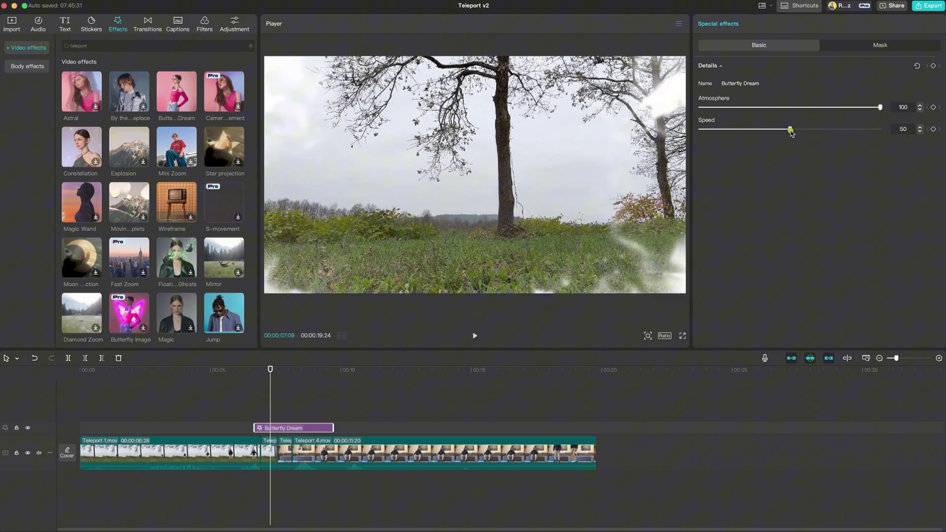
{"action": "mouse_move", "coordinate": [271, 372]}
{"action": "left_mouse_down"}
{"action": "mouse_move", "coordinate": [288, 371]}
{"action": "mouse_move", "coordinate": [261, 371]}
{"action": "mouse_move", "coordinate": [277, 381]}
{"action": "left_mouse_up"}
{"action": "key", "text": "w"}
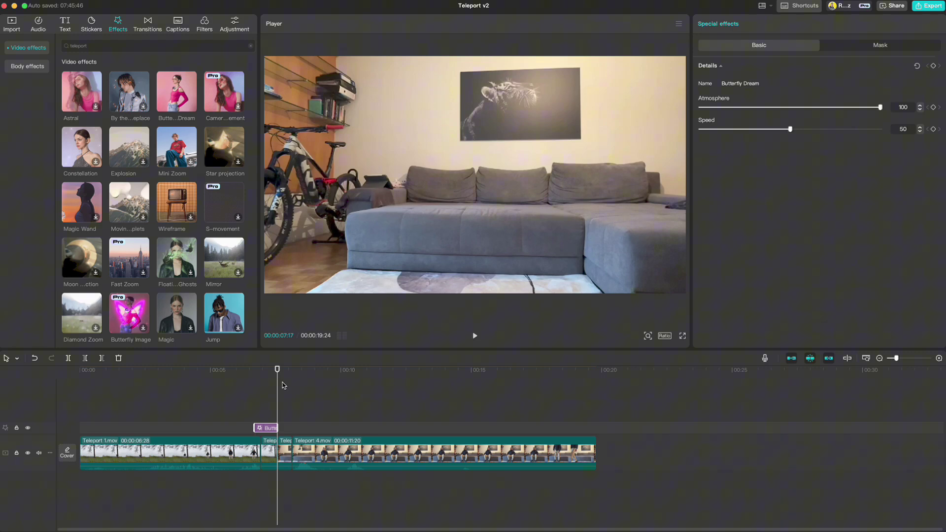
Paste a second Butterfly Dream copy later in the jump and preview the transition.
{"action": "left_click_drag", "start_coordinate": [281, 372], "coordinate": [239, 389]}
{"action": "key", "text": "ctrl+v"}
{"action": "key", "text": "space"}
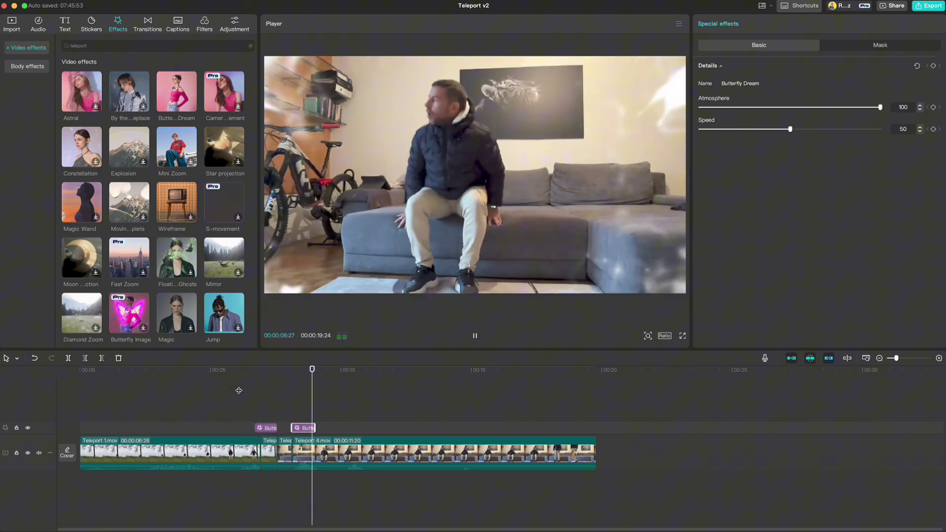
{"action": "key", "text": "space"}
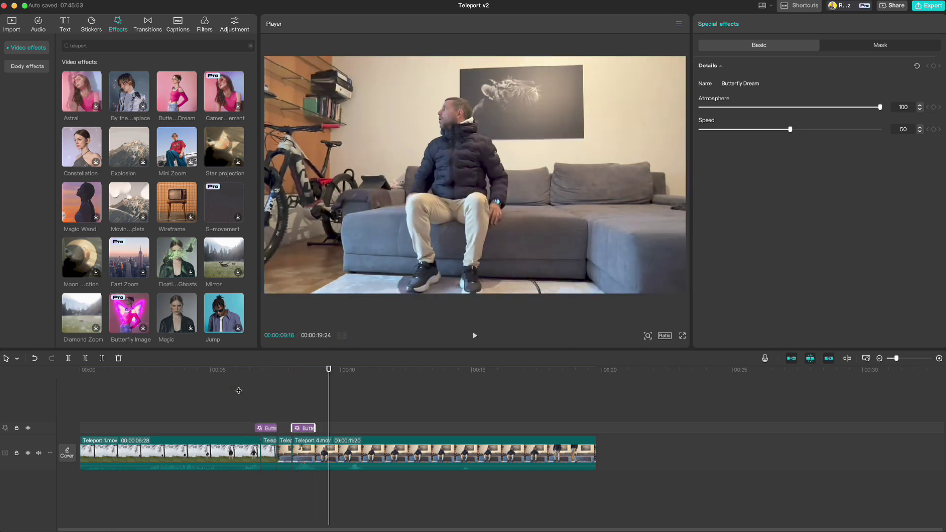
Search effects for 'thunder' and drop Lightning Crack on a new track at the field shot.
{"action": "left_click_drag", "start_coordinate": [328, 370], "coordinate": [254, 370]}
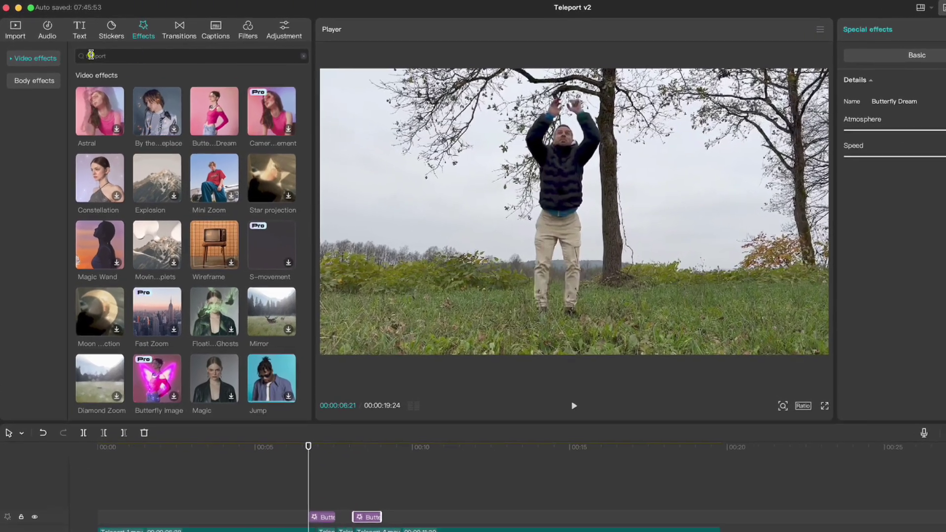
{"action": "double_click", "coordinate": [91, 55]}
{"action": "type", "text": "thunder"}
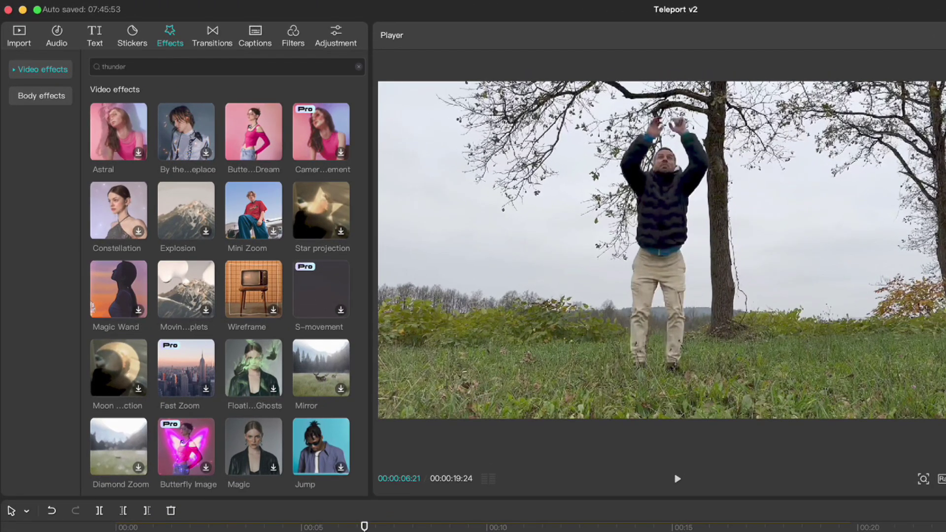
{"action": "key", "text": "Return"}
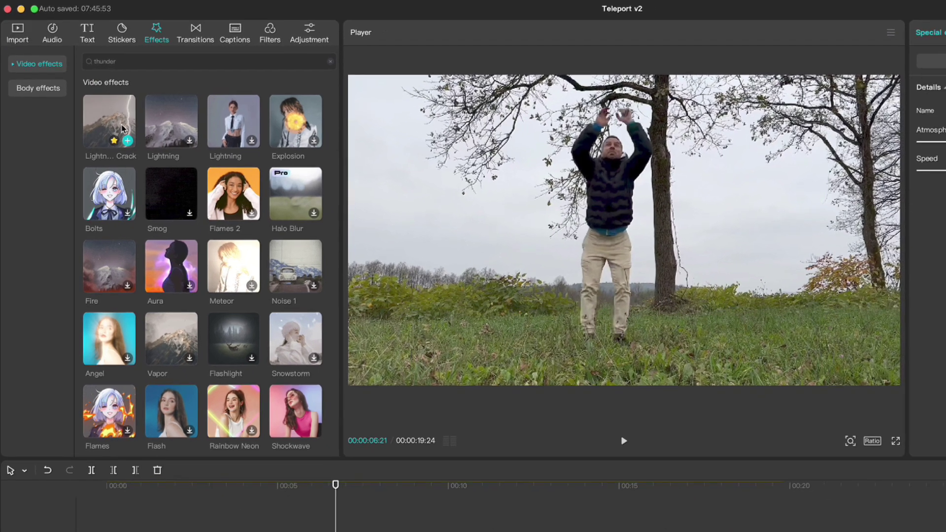
{"action": "left_click_drag", "start_coordinate": [138, 144], "coordinate": [386, 531]}
{"action": "left_click_drag", "start_coordinate": [270, 380], "coordinate": [271, 413]}
Trim Lightning Crack's end at the playhead and preview the edit from about 5 seconds.
{"action": "left_click", "coordinate": [296, 371]}
{"action": "left_click_drag", "start_coordinate": [297, 376], "coordinate": [319, 416]}
{"action": "left_click", "coordinate": [321, 415]}
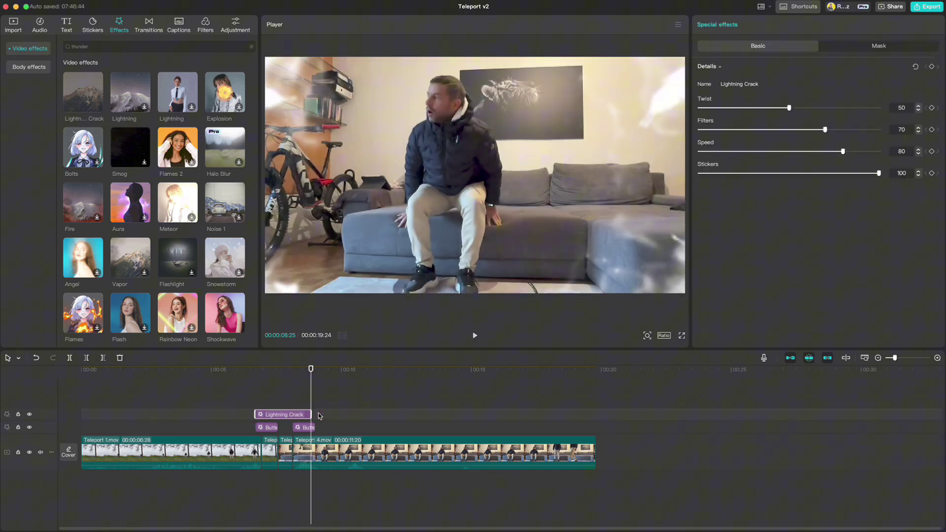
{"action": "left_click", "coordinate": [219, 388]}
{"action": "key", "text": "space"}
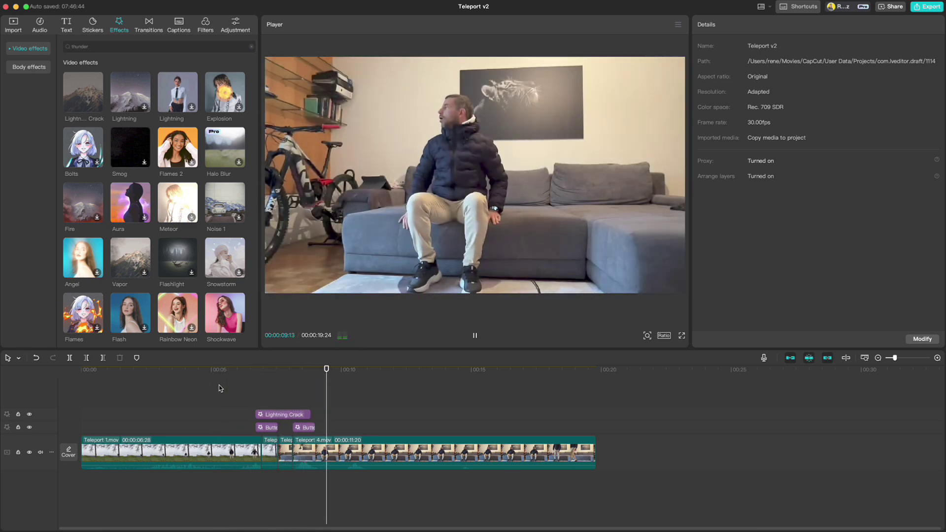
{"action": "key", "text": "space"}
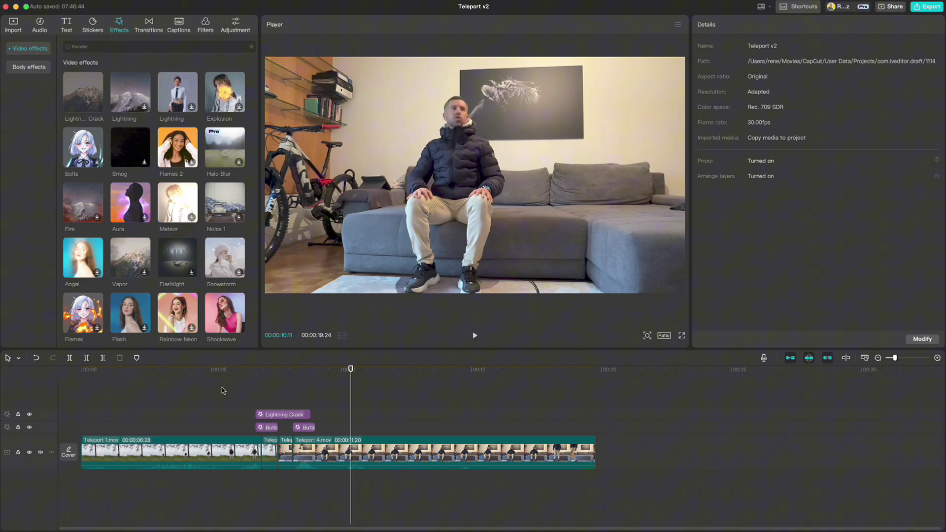
Extend Lightning Crack to about 9 seconds and lower its Speed from 80 to 60.
{"action": "left_click", "coordinate": [297, 418]}
{"action": "left_click_drag", "start_coordinate": [309, 415], "coordinate": [315, 416]}
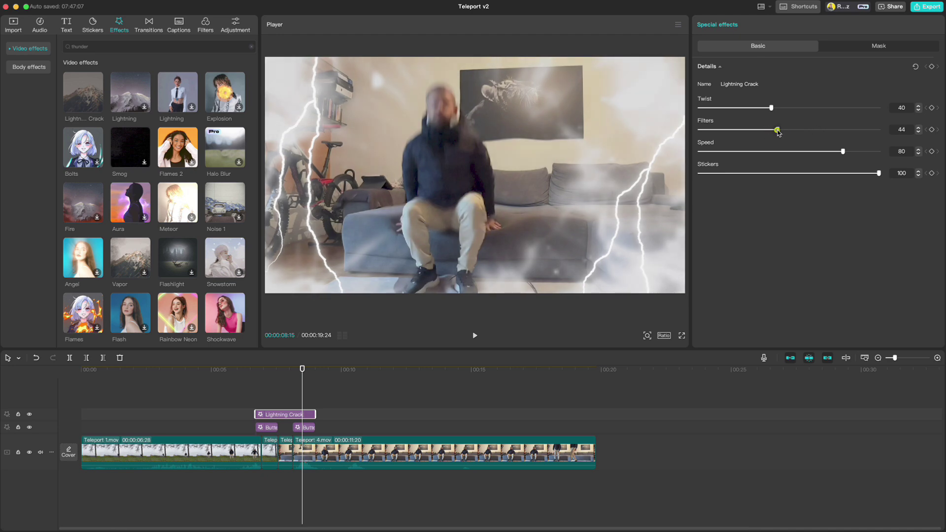
{"action": "left_click", "coordinate": [822, 152]}
{"action": "left_click_drag", "start_coordinate": [822, 152], "coordinate": [810, 152]}
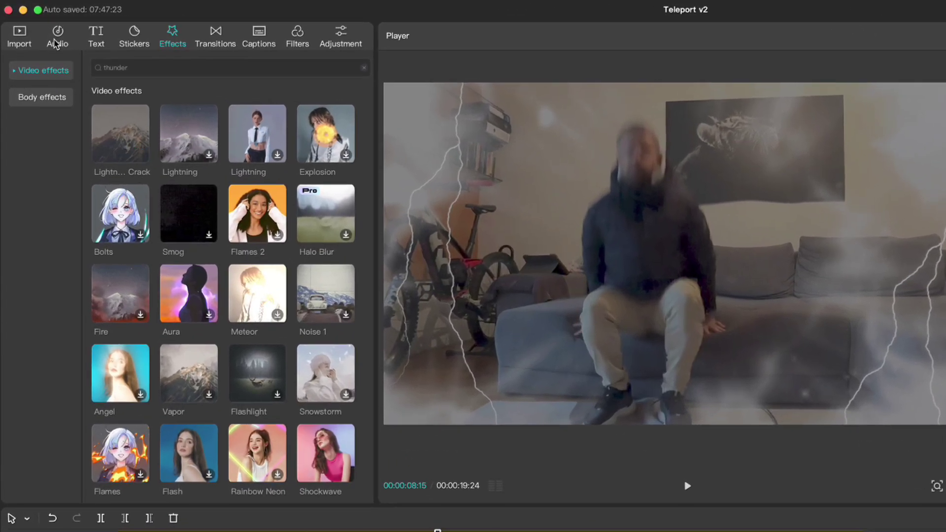
Add the Thunder (short) sound effect from the recent 'thunder' search at the playhead.
{"action": "left_click", "coordinate": [58, 40]}
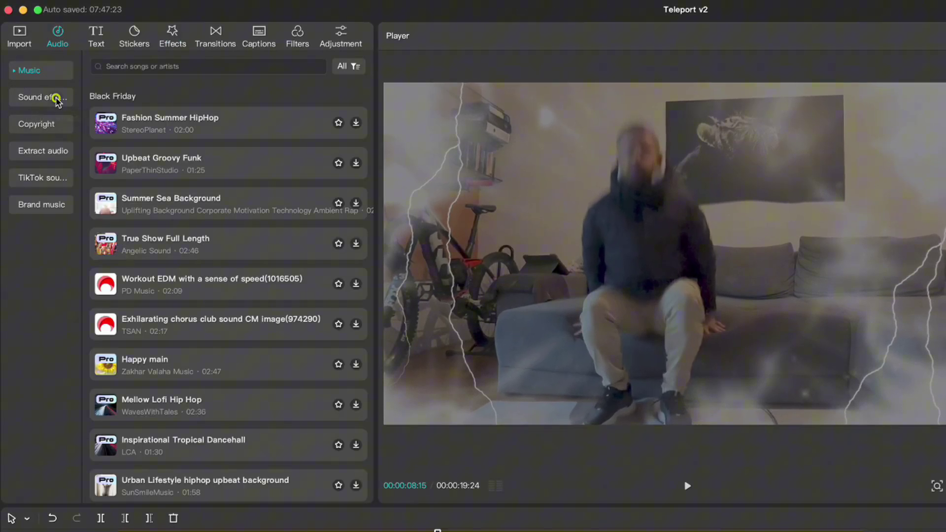
{"action": "left_click", "coordinate": [54, 97]}
{"action": "left_click", "coordinate": [146, 66]}
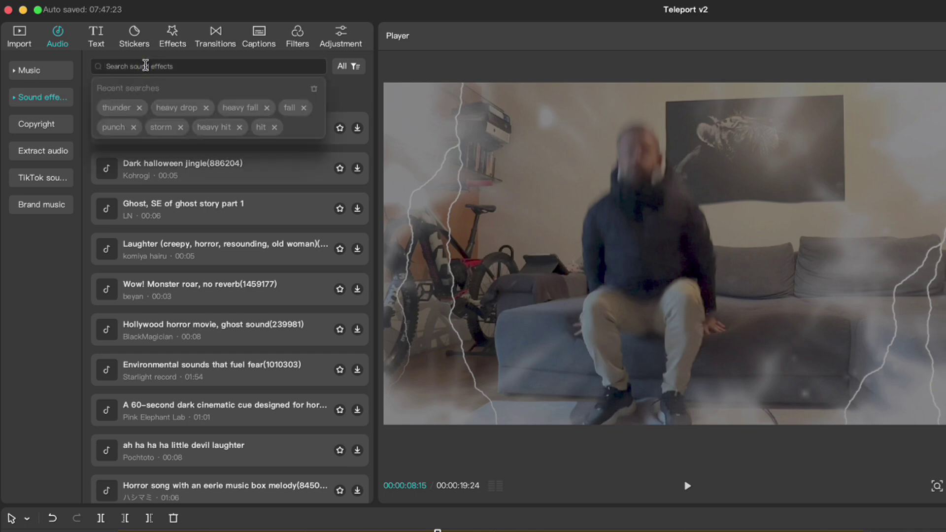
{"action": "left_click", "coordinate": [116, 107]}
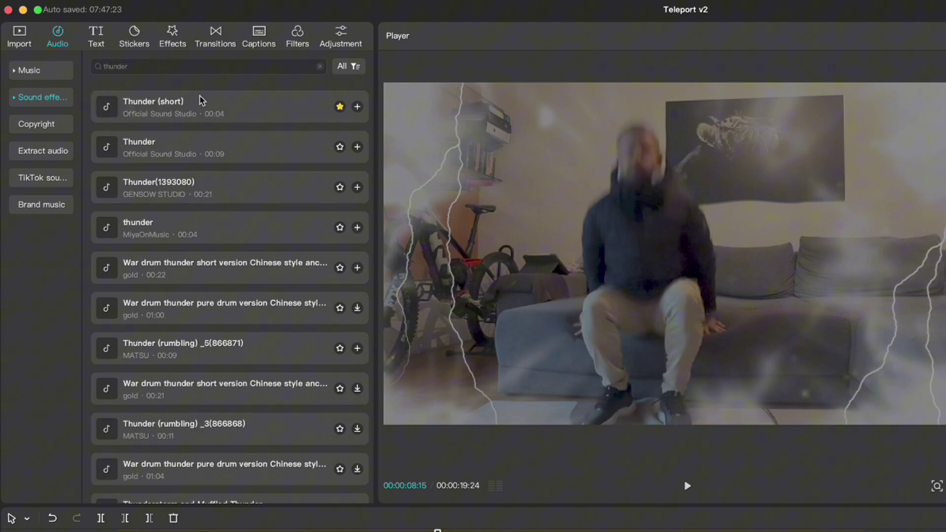
{"action": "left_click", "coordinate": [107, 107]}
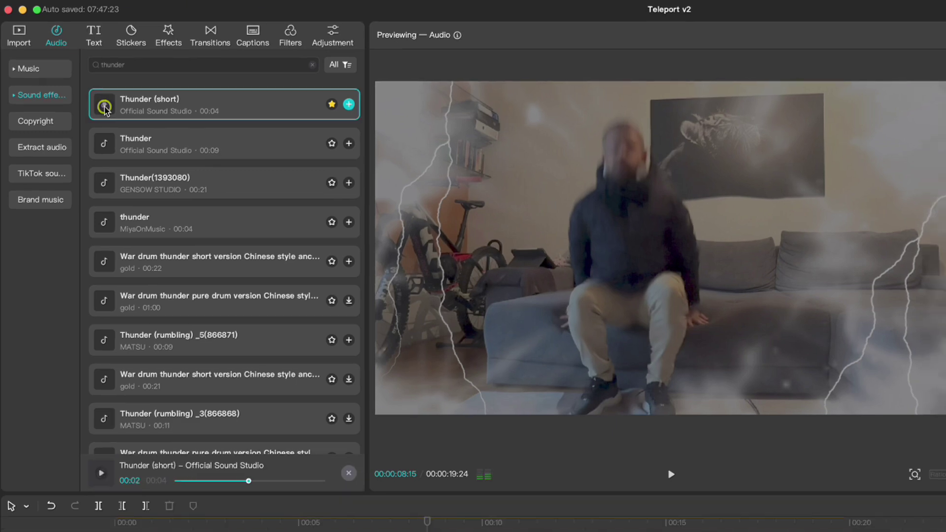
{"action": "left_click", "coordinate": [358, 107]}
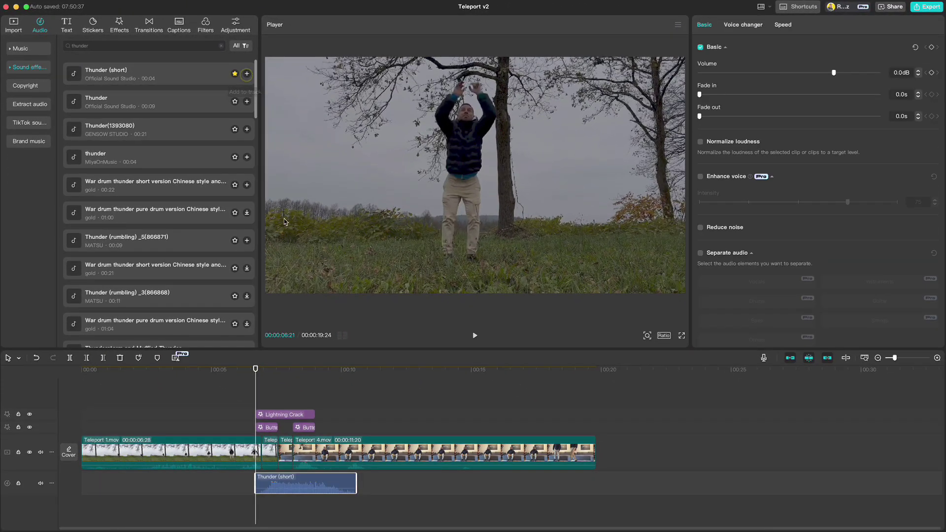
Shift the thunder sound slightly earlier and play the edit from before the cut.
{"action": "left_click_drag", "start_coordinate": [330, 477], "coordinate": [322, 481]}
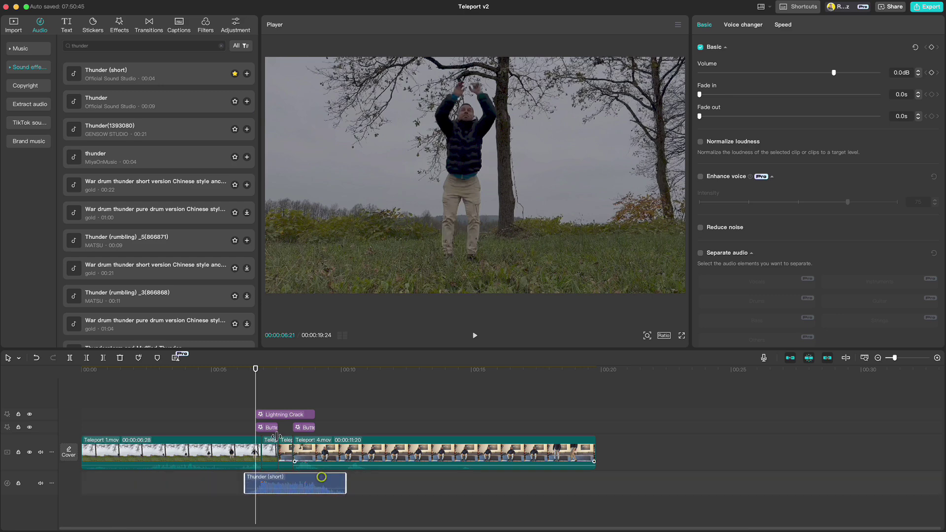
{"action": "left_click", "coordinate": [228, 395]}
{"action": "key", "text": "space"}
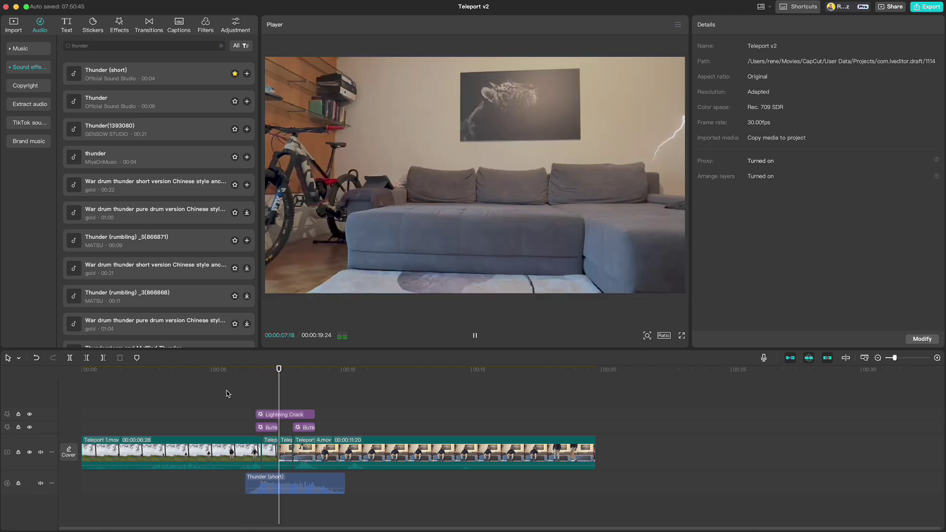
Paste a Thunder (short) copy at 00:08:04 on a new audio track, shifted slightly earlier.
{"action": "key", "text": "space"}
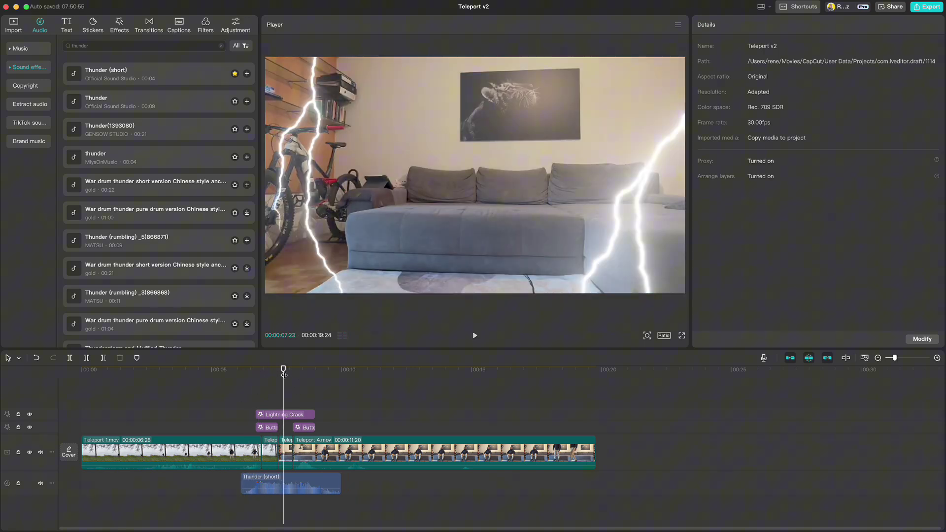
{"action": "left_click_drag", "start_coordinate": [284, 375], "coordinate": [293, 378]}
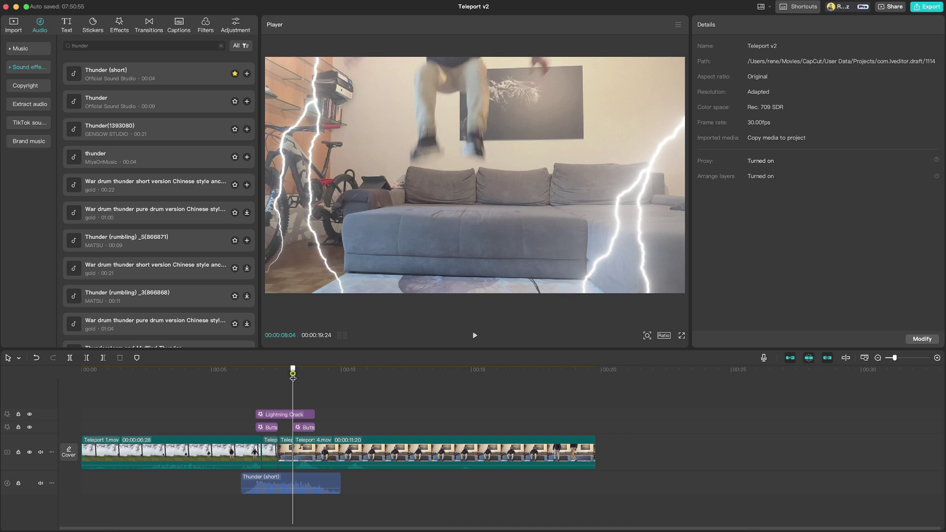
{"action": "left_click", "coordinate": [311, 479]}
{"action": "key", "text": "ctrl+c"}
{"action": "key", "text": "ctrl+v"}
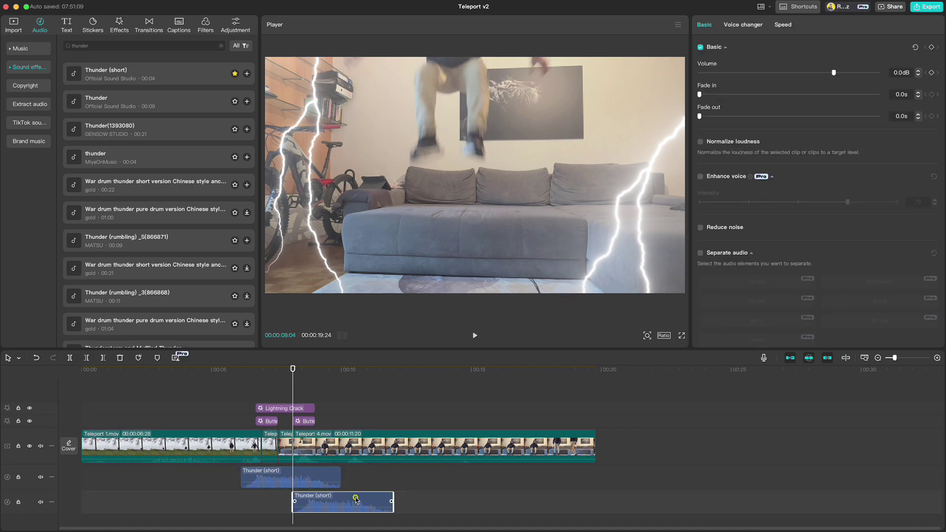
{"action": "left_click_drag", "start_coordinate": [355, 500], "coordinate": [346, 501]}
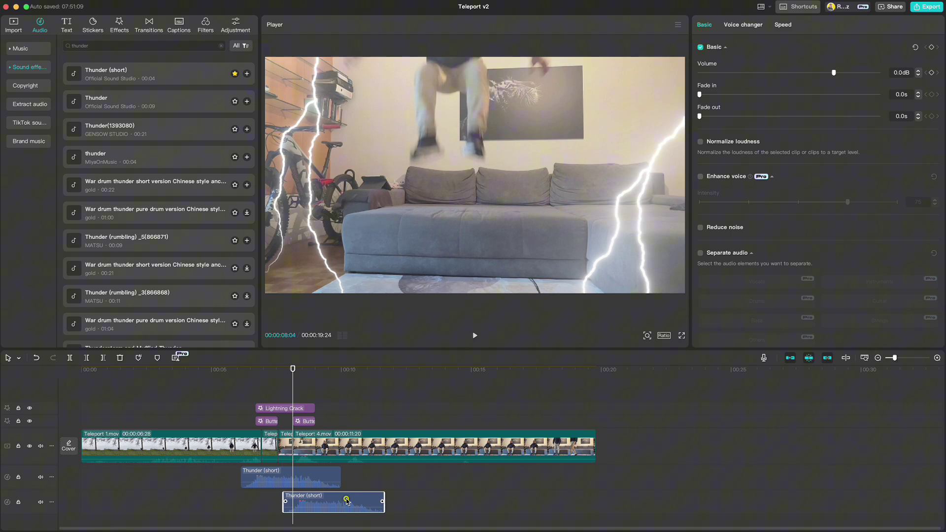
{"action": "left_click", "coordinate": [335, 403]}
{"action": "left_click_drag", "start_coordinate": [337, 373], "coordinate": [329, 373]}
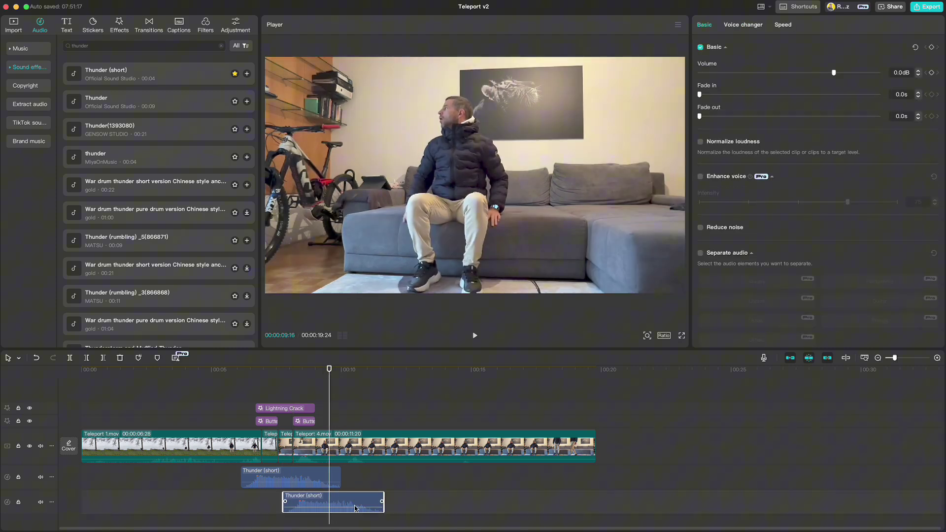
Keyframe the second thunder's volume at 00:09:16 and drop it to about -29.7 dB at 00:10:00.
{"action": "left_click", "coordinate": [931, 73]}
{"action": "left_click_drag", "start_coordinate": [330, 373], "coordinate": [345, 373]}
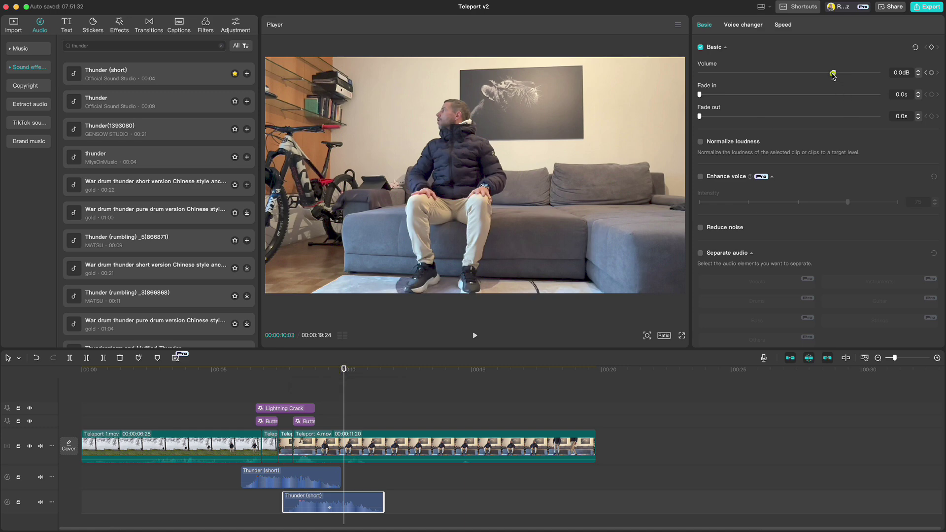
{"action": "left_click_drag", "start_coordinate": [832, 73], "coordinate": [770, 82]}
{"action": "left_click_drag", "start_coordinate": [345, 373], "coordinate": [300, 385]}
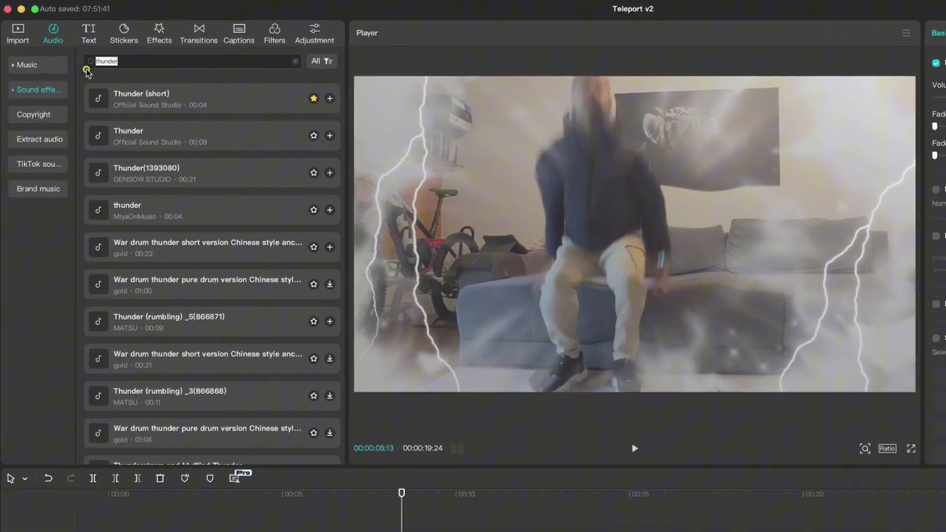
Add the heavy-hit sound (78726) on a third audio track at about 08:13.
{"action": "left_click", "coordinate": [66, 49]}
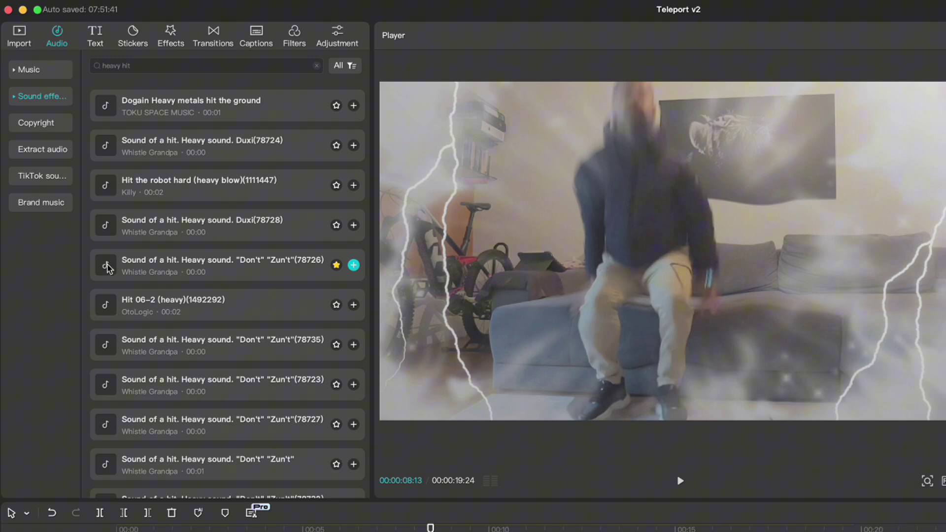
{"action": "left_click", "coordinate": [106, 271]}
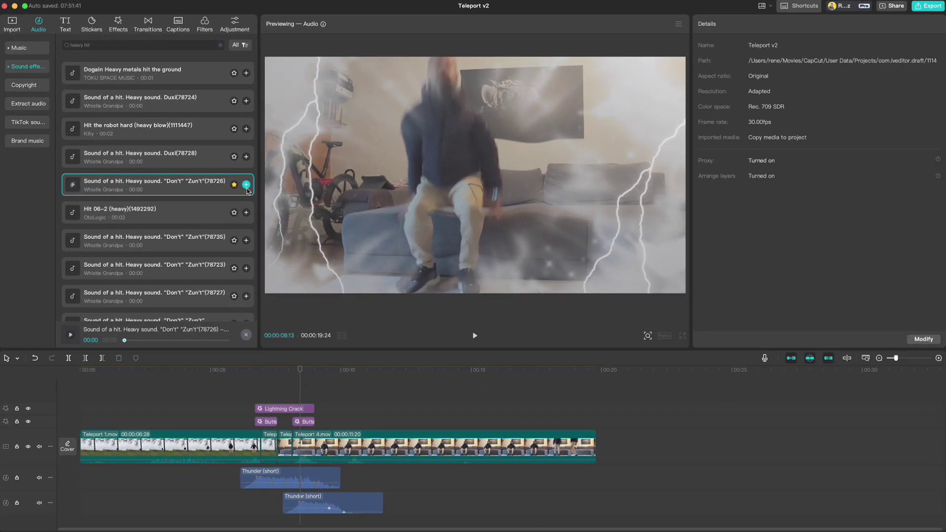
{"action": "left_click", "coordinate": [246, 184]}
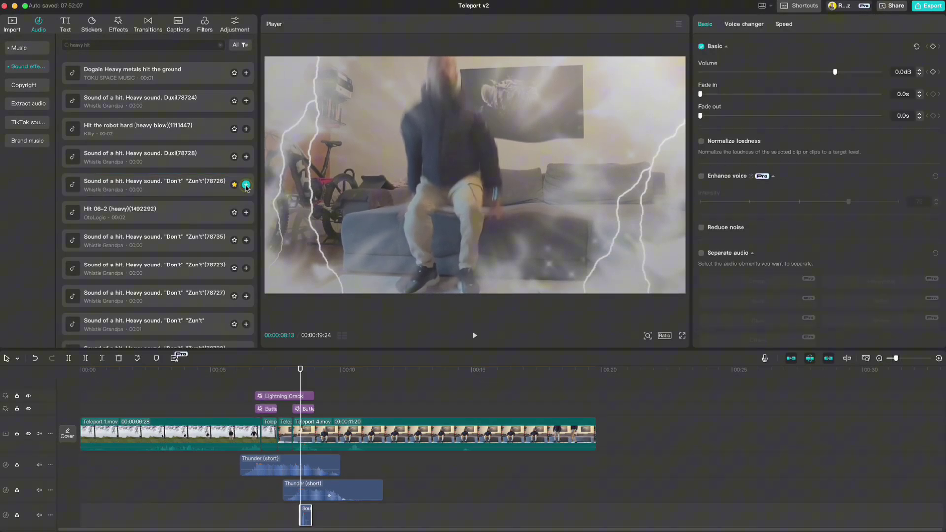
{"action": "left_click", "coordinate": [219, 392]}
{"action": "left_click_drag", "start_coordinate": [300, 370], "coordinate": [258, 372]}
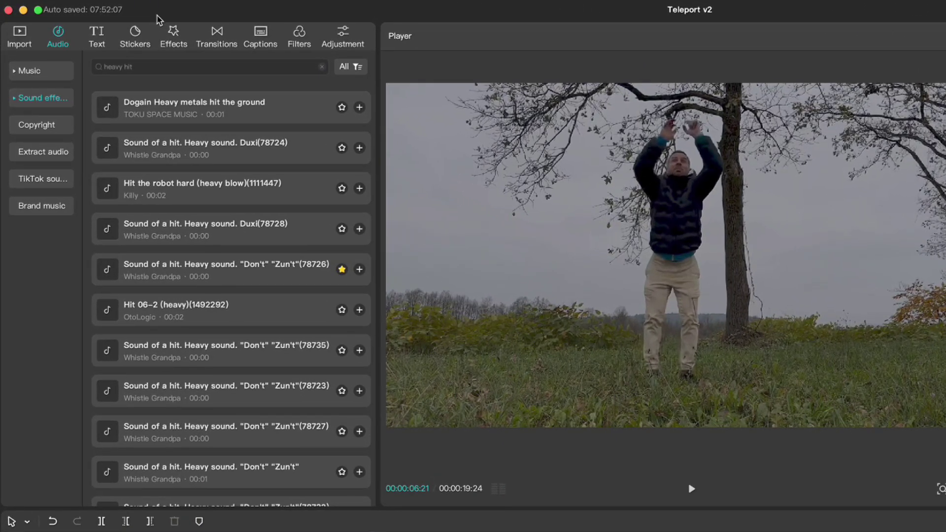
Search effects for 'shake', place Shake at 06:21 on a new track, and set Strength to 30.
{"action": "left_click", "coordinate": [172, 36]}
{"action": "double_click", "coordinate": [101, 66]}
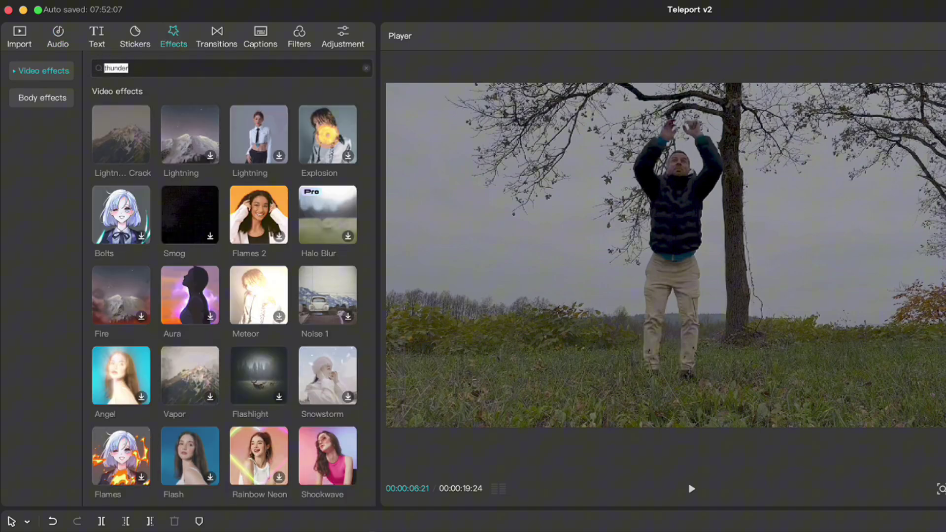
{"action": "type", "text": "shake"}
{"action": "key", "text": "Return"}
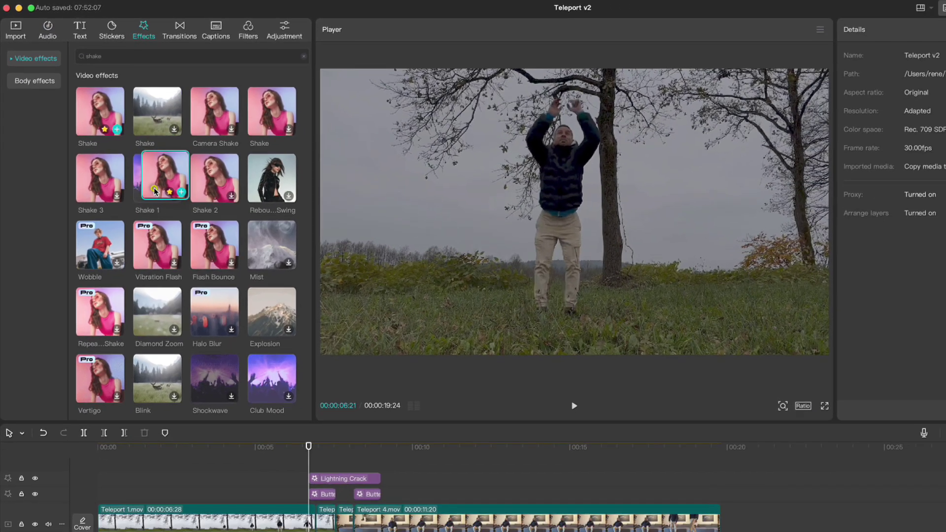
{"action": "left_click_drag", "start_coordinate": [154, 191], "coordinate": [311, 482]}
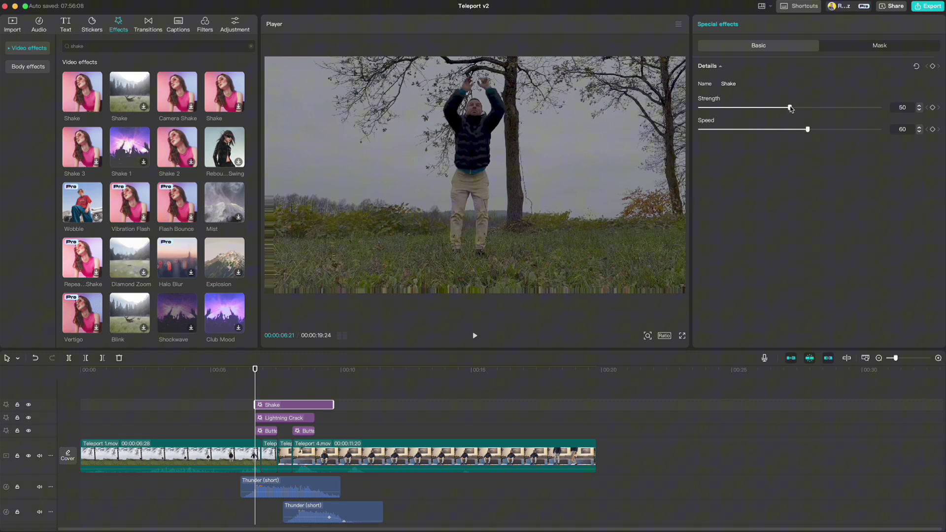
{"action": "left_click_drag", "start_coordinate": [790, 107], "coordinate": [754, 108]}
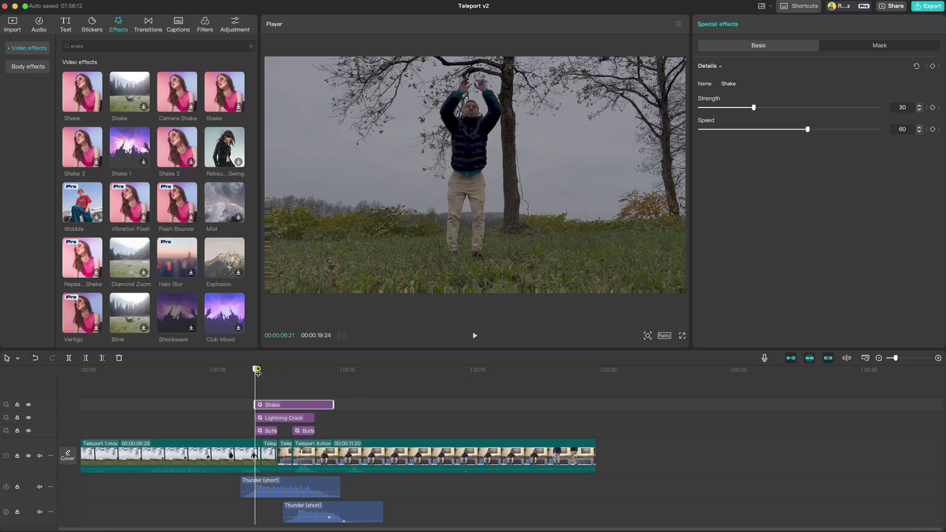
Trim the Shake effect to end at 00:06:28 and paste a second Shake copy right after it.
{"action": "left_click_drag", "start_coordinate": [258, 371], "coordinate": [282, 375]}
{"action": "key", "text": "w"}
{"action": "key", "text": "ctrl+v"}
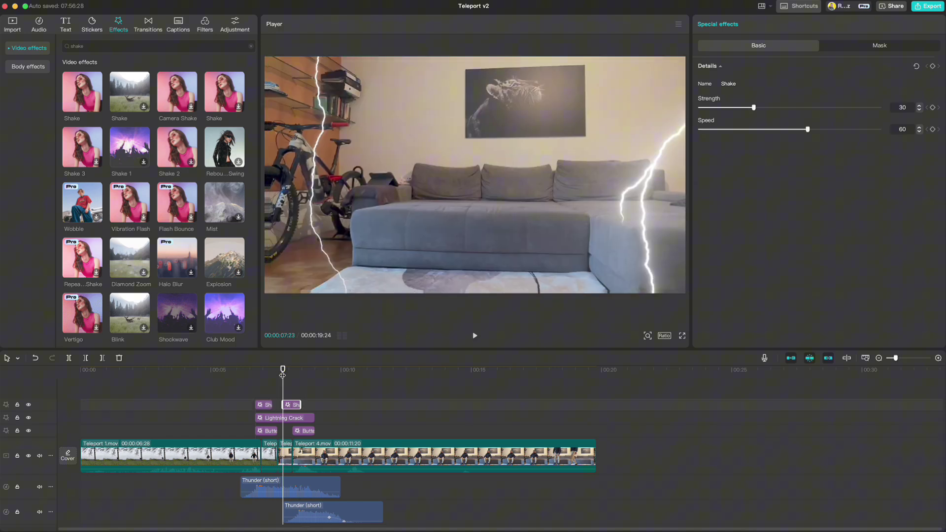